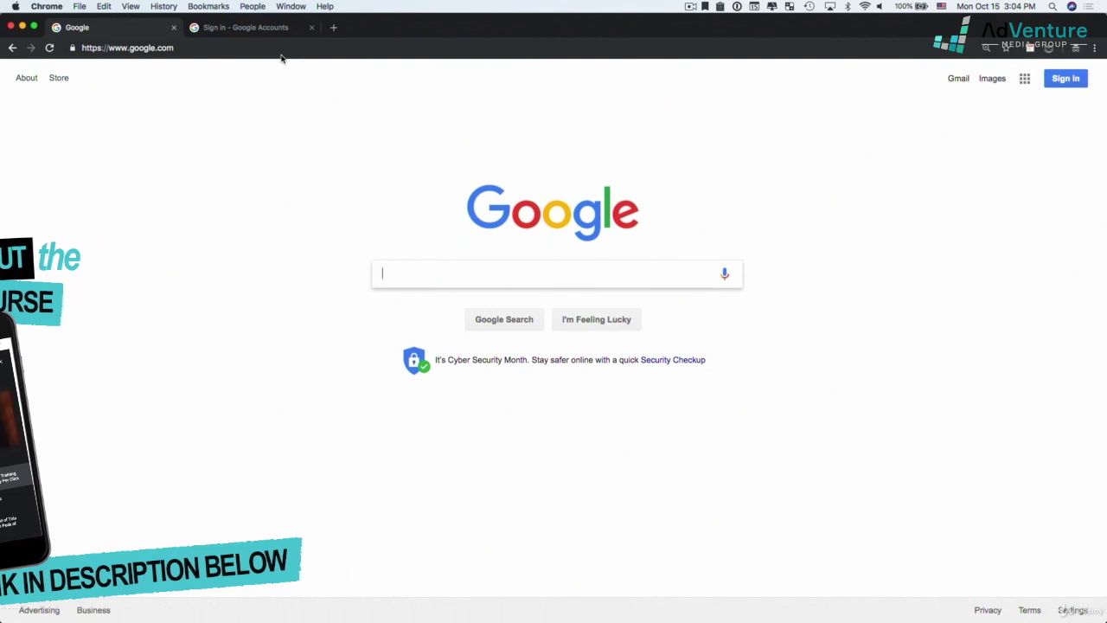
Step: Search Google for 'google ads'
left_click(205, 51)
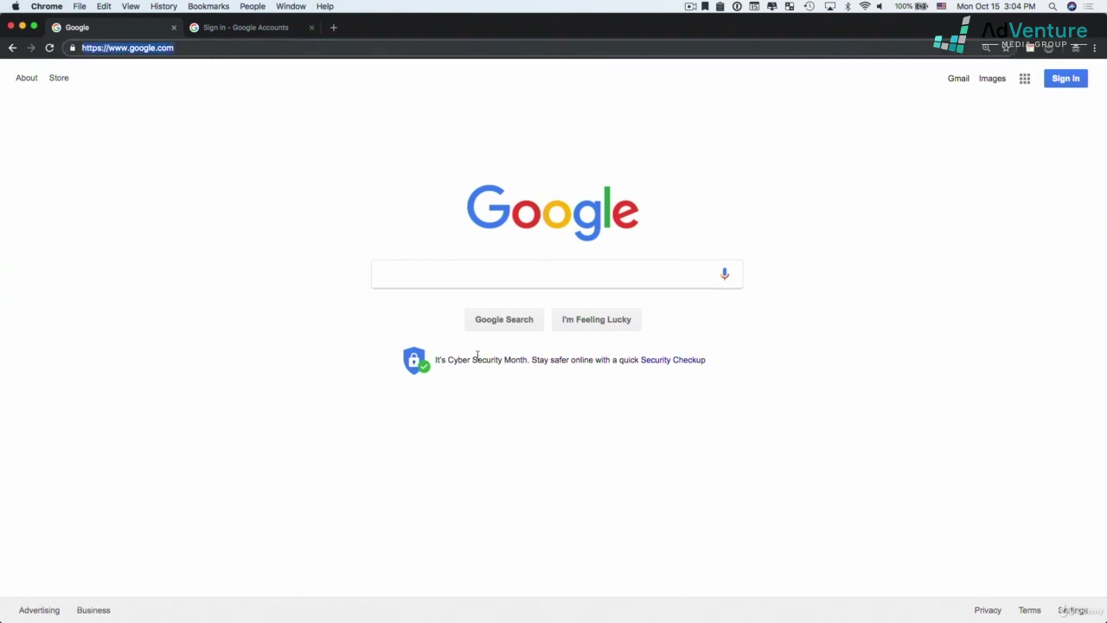
left_click(456, 278)
type("google d")
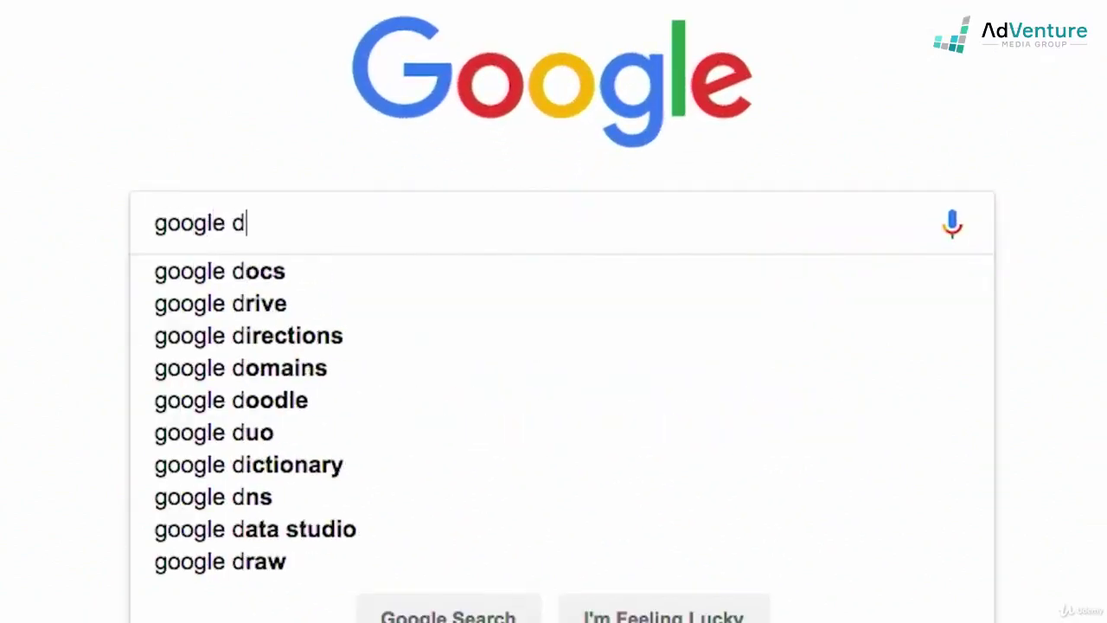
key("BackSpace")
type("ads")
key("Return")
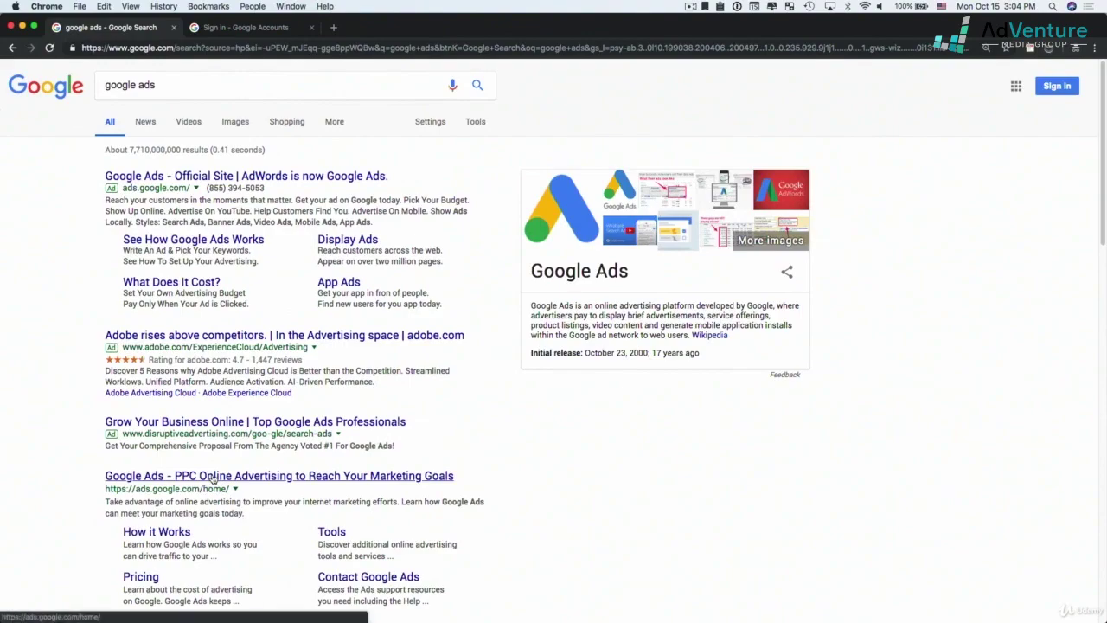
Step: Go to ads.google.com from the address bar
left_click(234, 48)
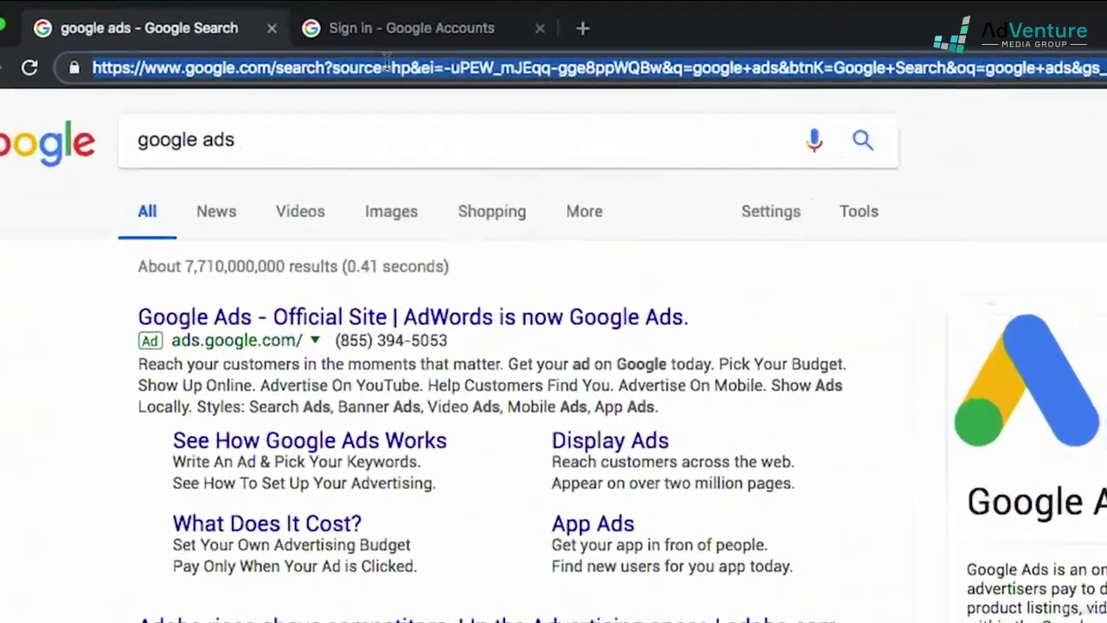
type("ads.google.")
key("Return")
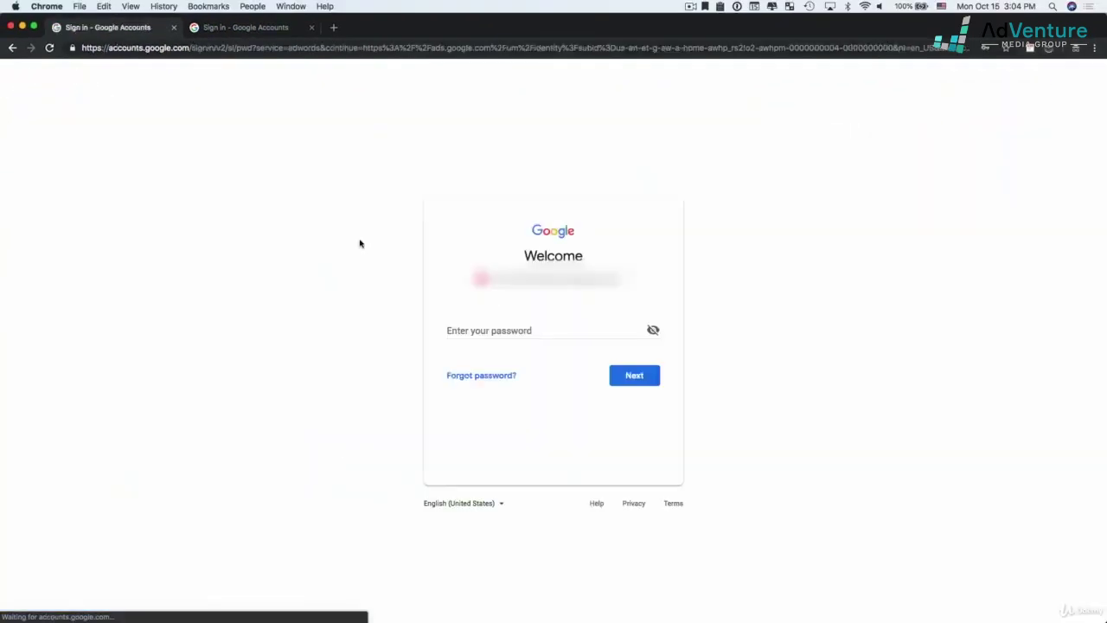
Step: Close the duplicate sign-in tab and enter the account password
left_click(311, 27)
left_click(484, 335)
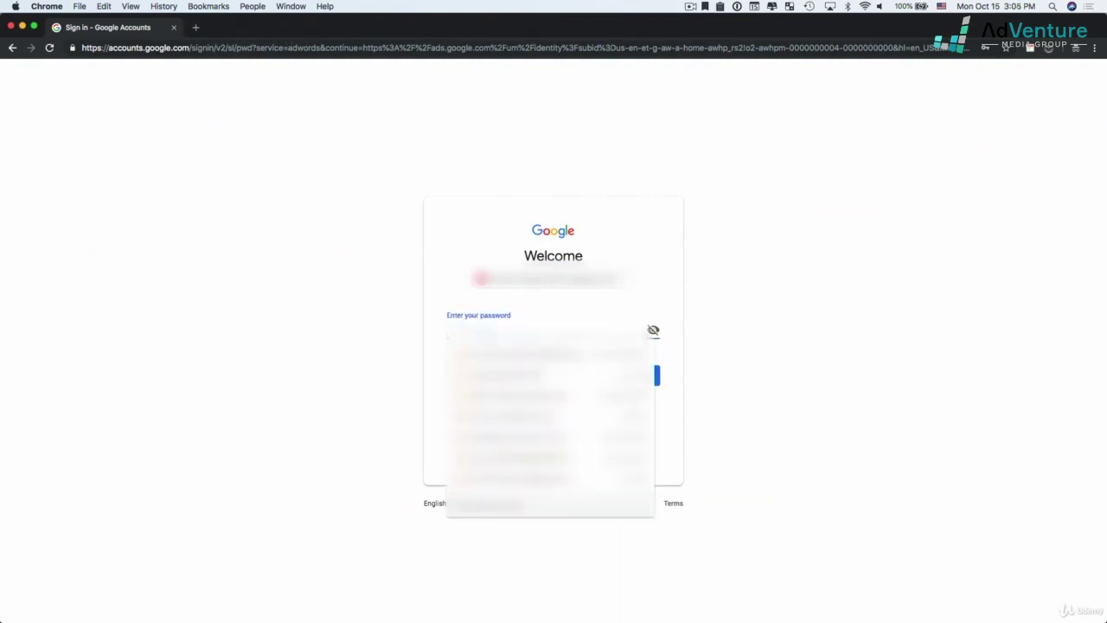
type("p")
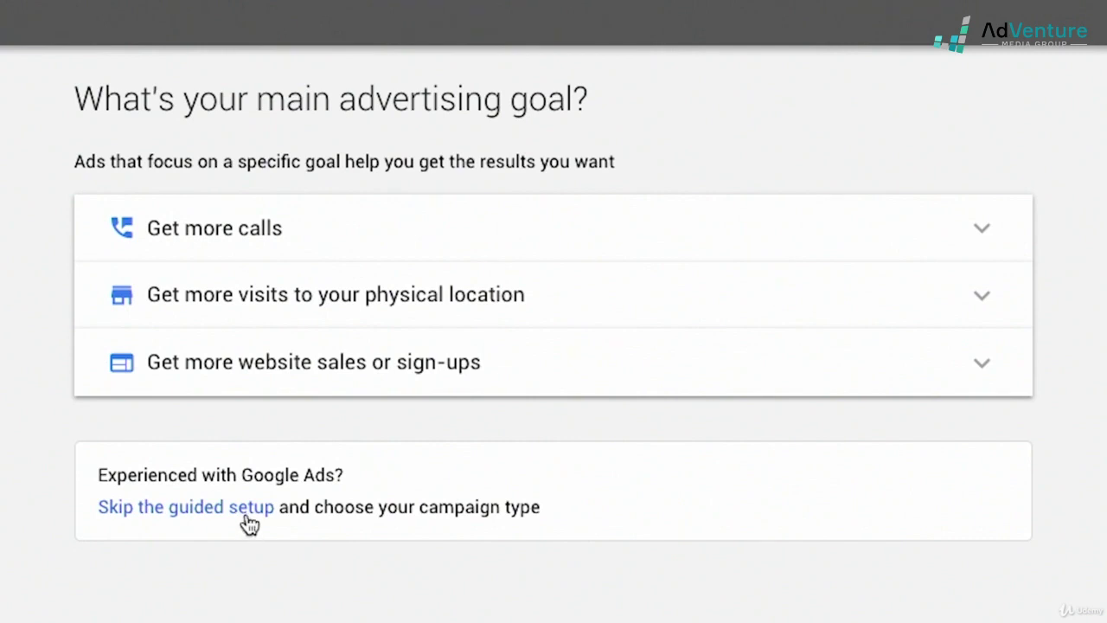
Step: Preview the calls, location visits and website sales goals, then skip the guided setup
left_click(247, 513)
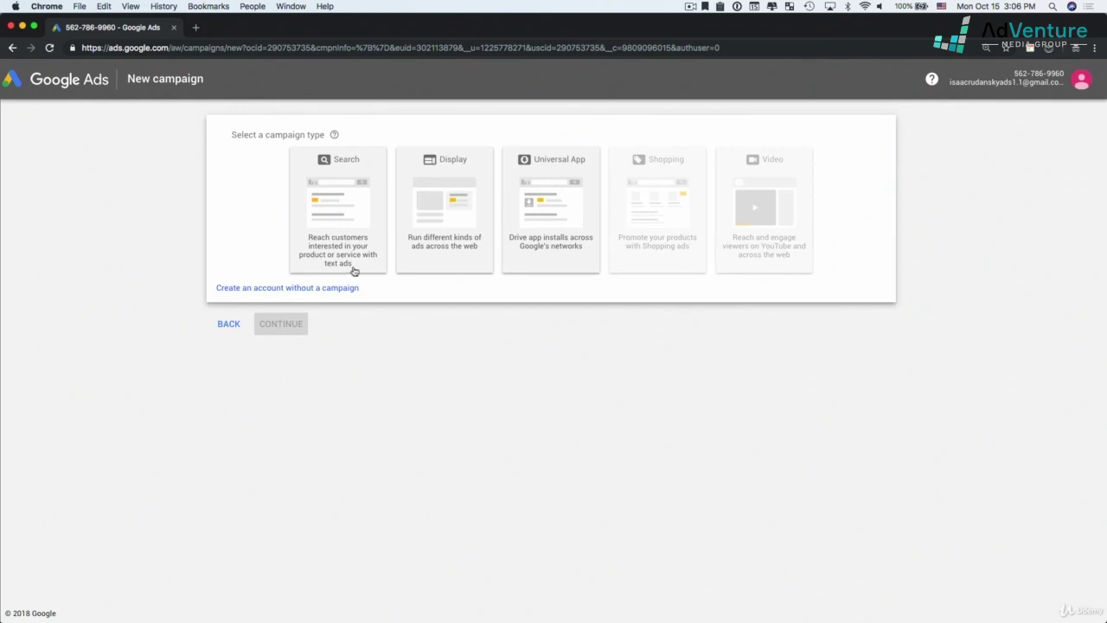
left_click(354, 271)
left_click(420, 185)
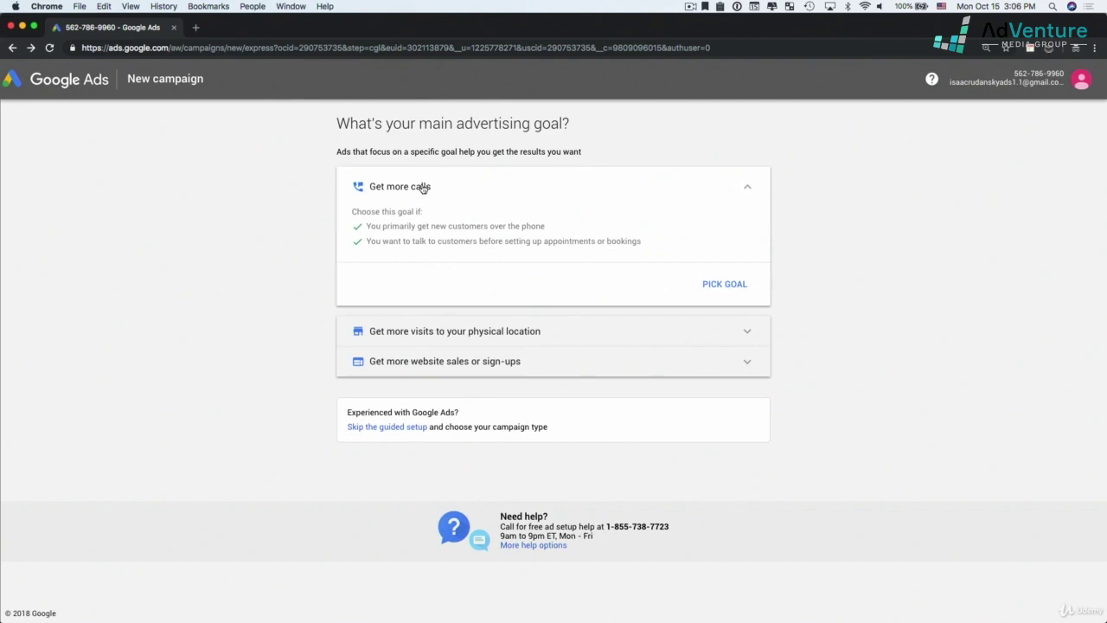
left_click(500, 342)
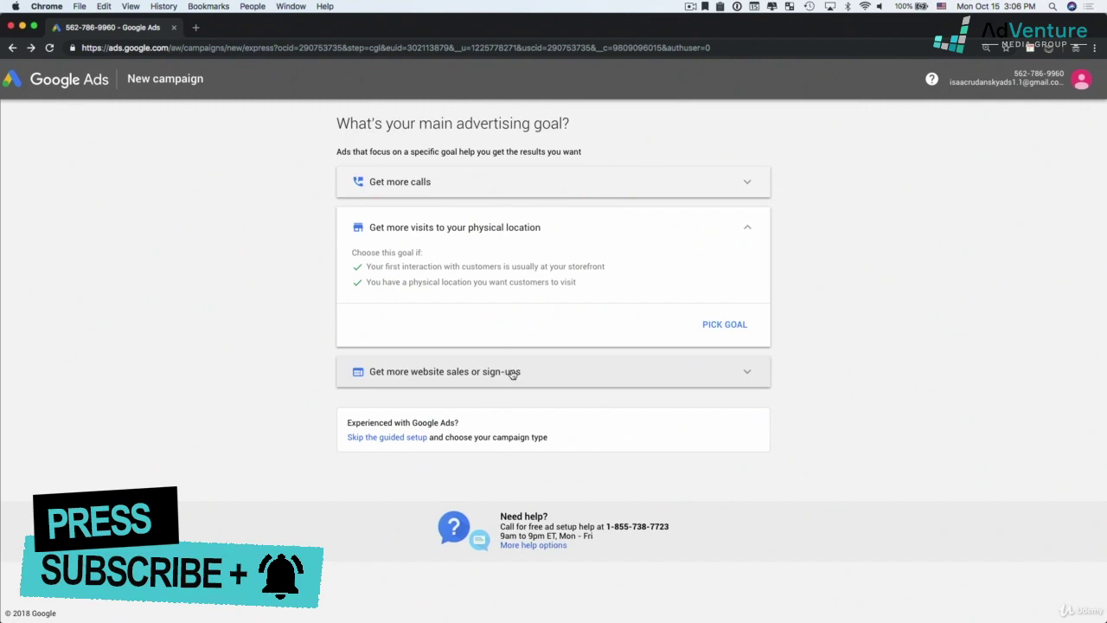
left_click(512, 373)
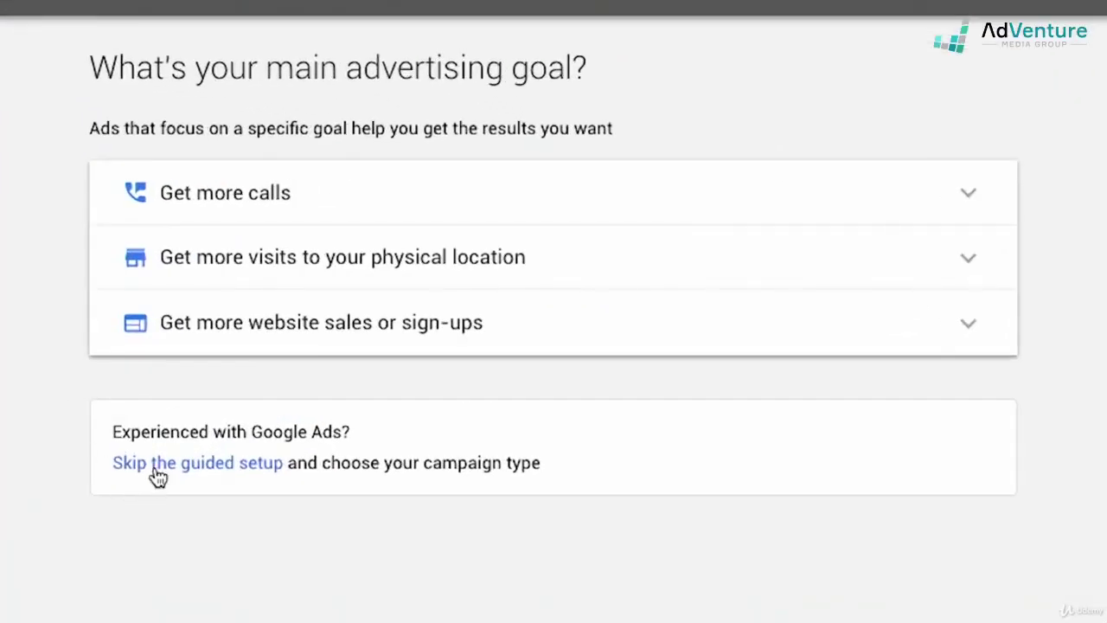
left_click(156, 465)
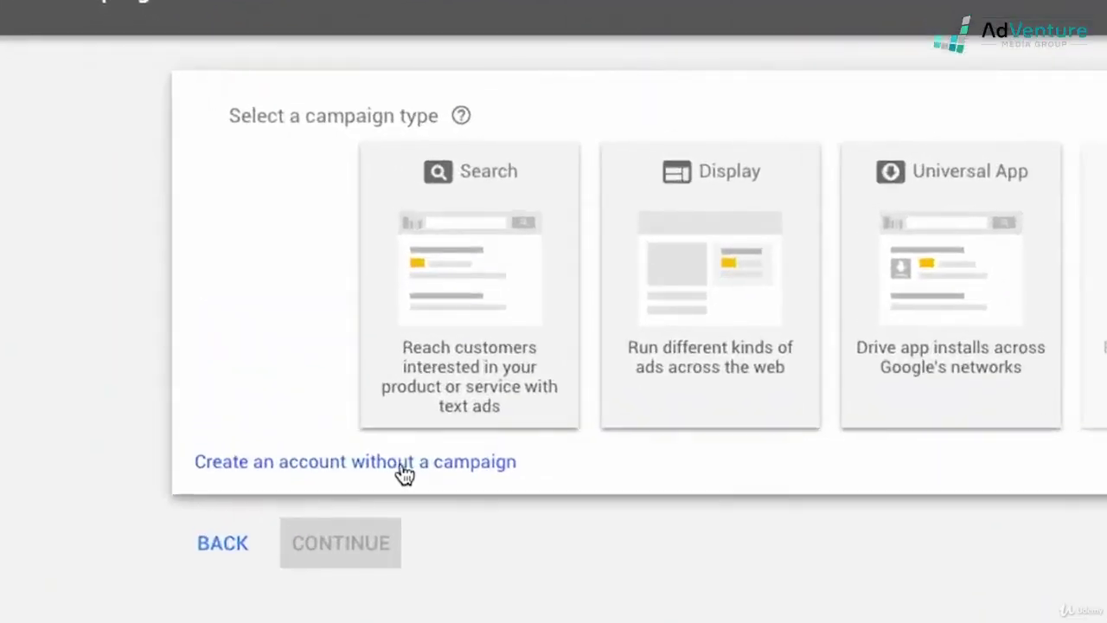
left_click(403, 473)
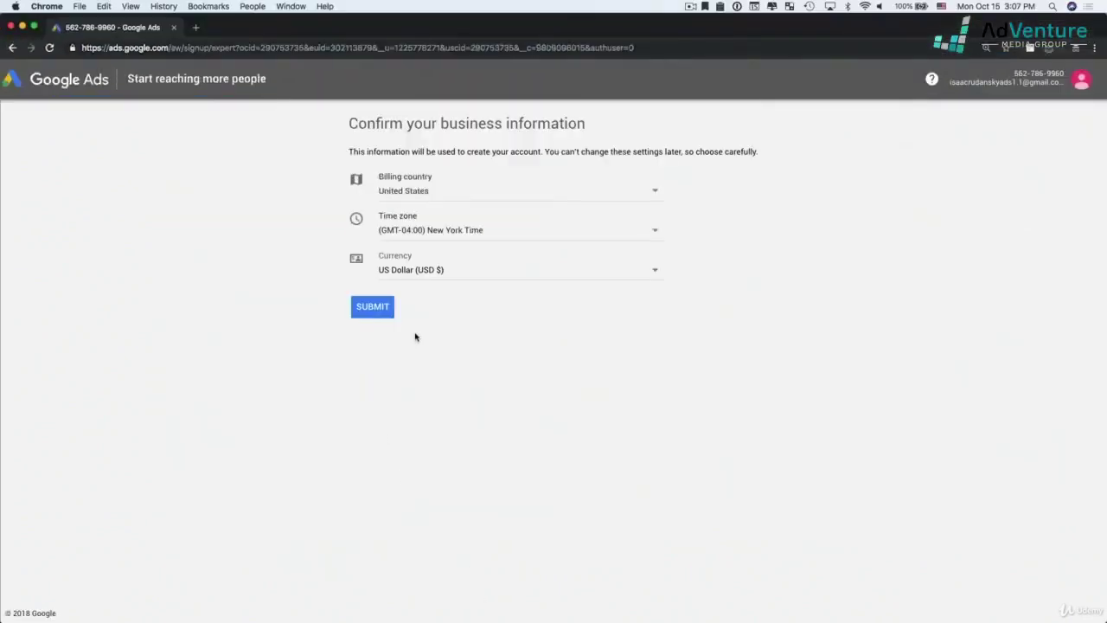
Step: Return to the campaign type choices and pick Search
key("super+bracketleft")
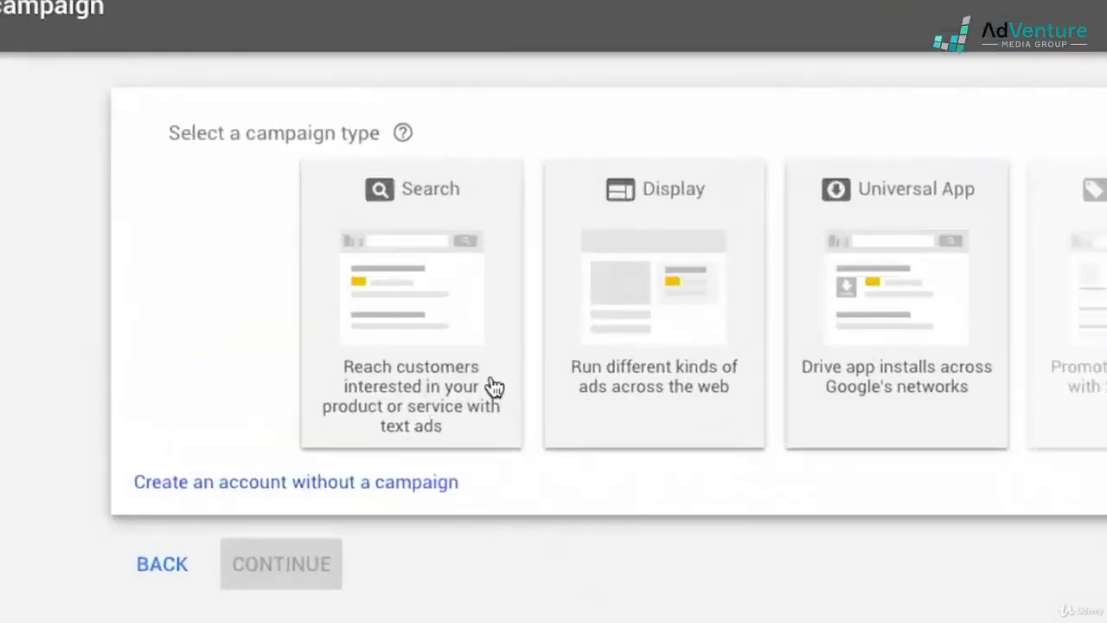
left_click(409, 230)
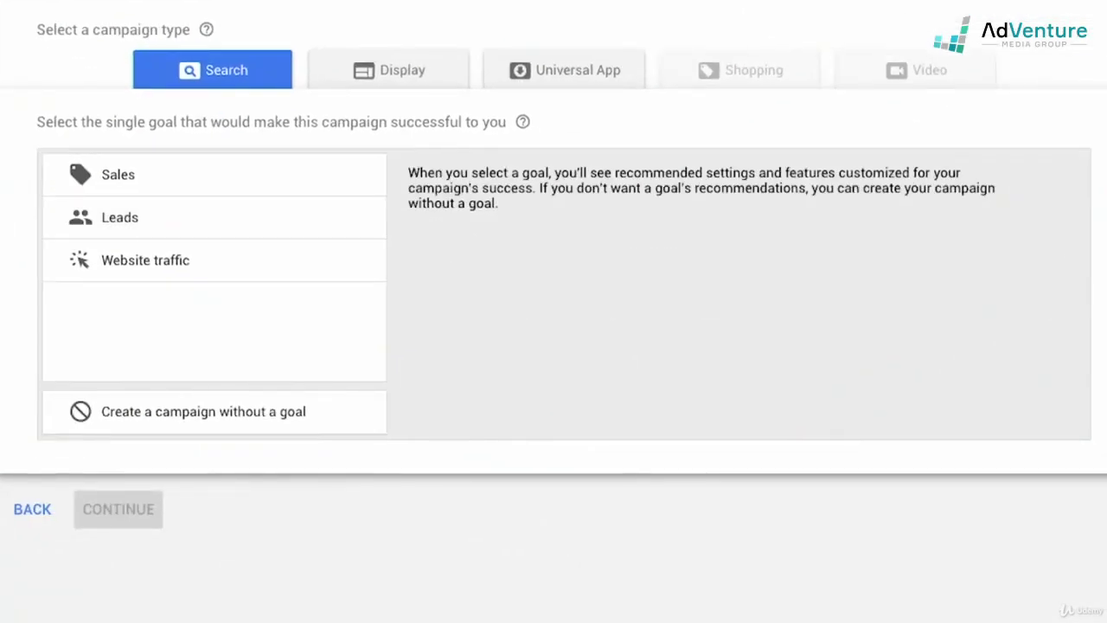
Step: Try the Sales goal, then toggle the 'Create a campaign without a goal' option
left_click(86, 186)
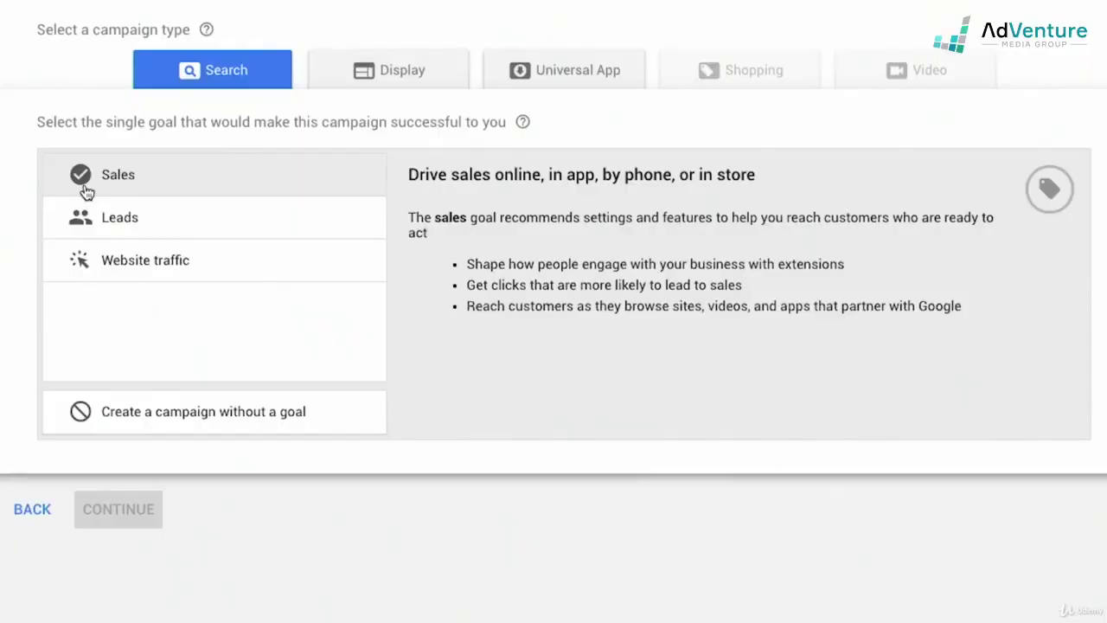
left_click(87, 190)
left_click(138, 432)
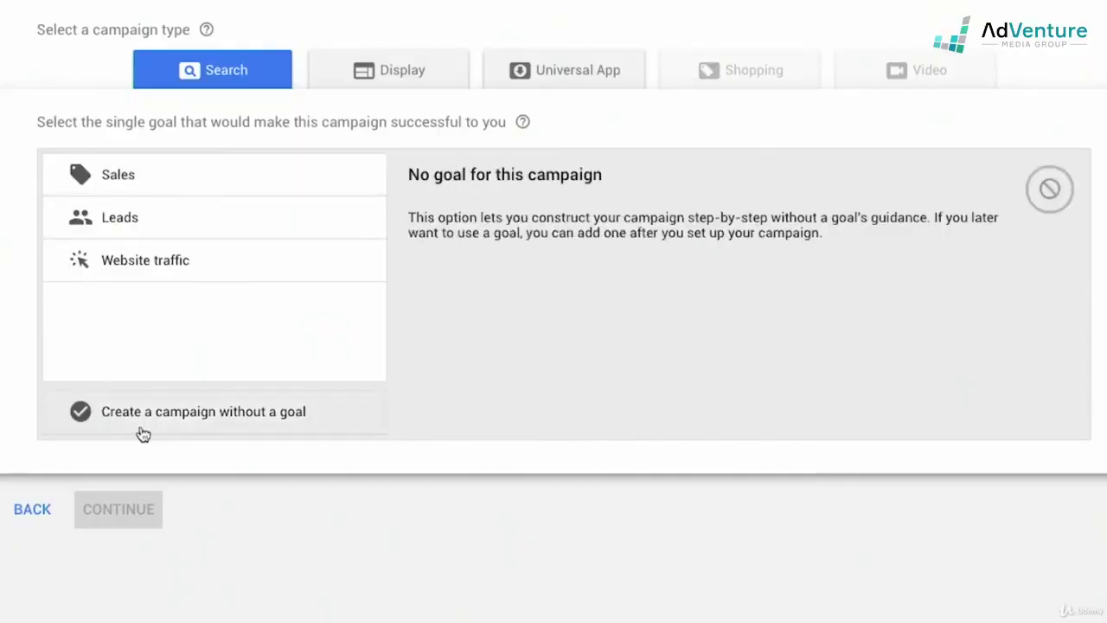
left_click(142, 430)
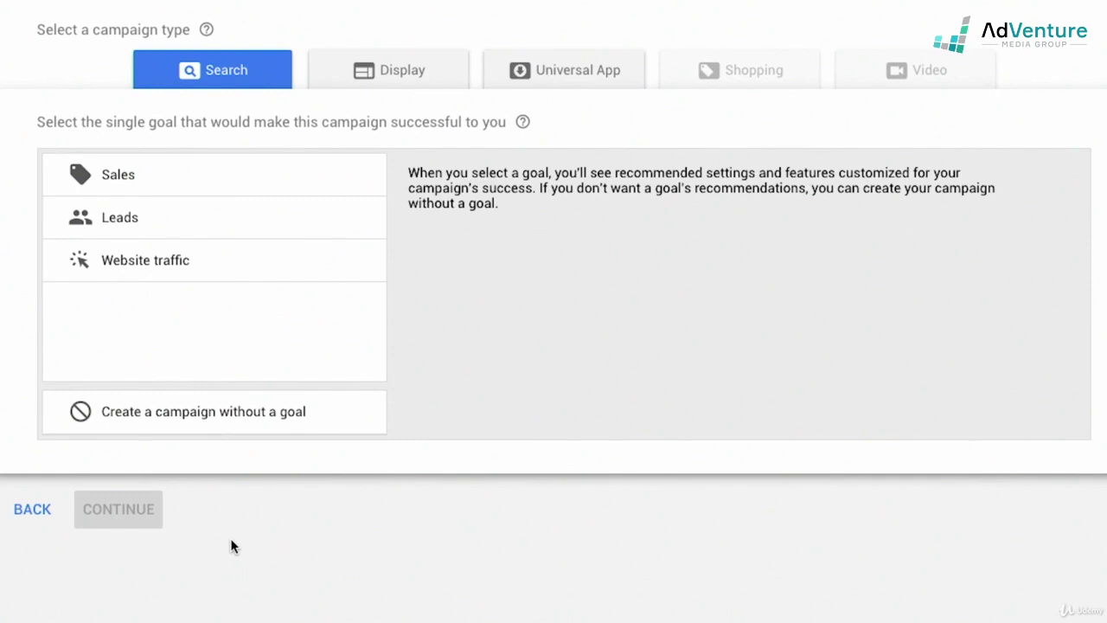
left_click(111, 431)
left_click(101, 432)
left_click(129, 408)
Step: Compare the Website traffic and Leads goals, then settle on 'Create a campaign without a goal'
left_click(166, 258)
left_click(167, 258)
left_click(226, 216)
left_click(233, 270)
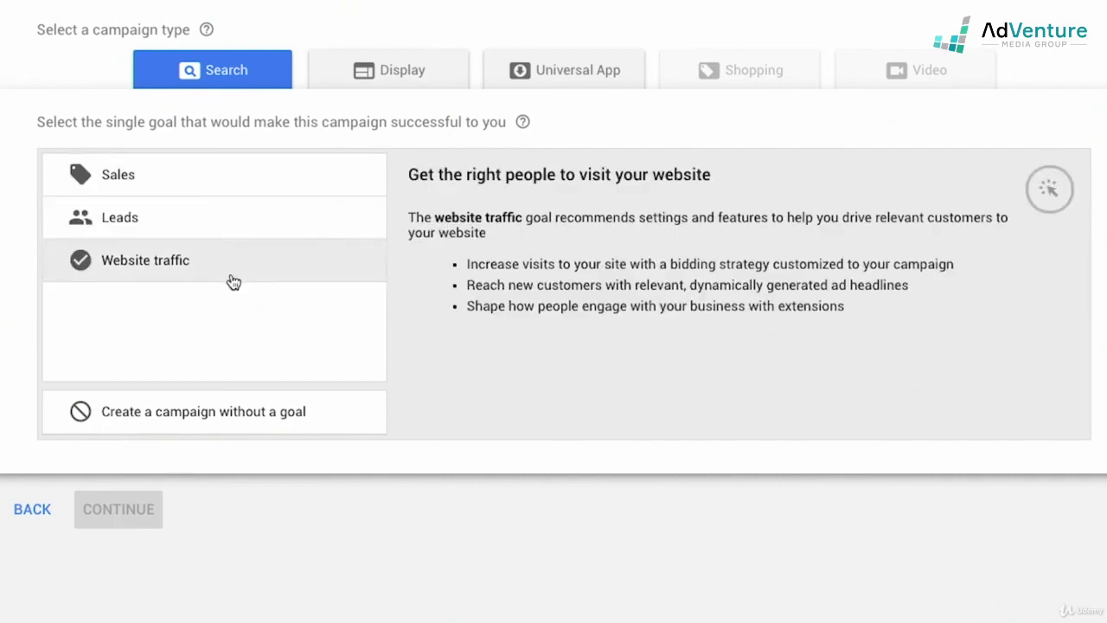
left_click(232, 278)
left_click(245, 422)
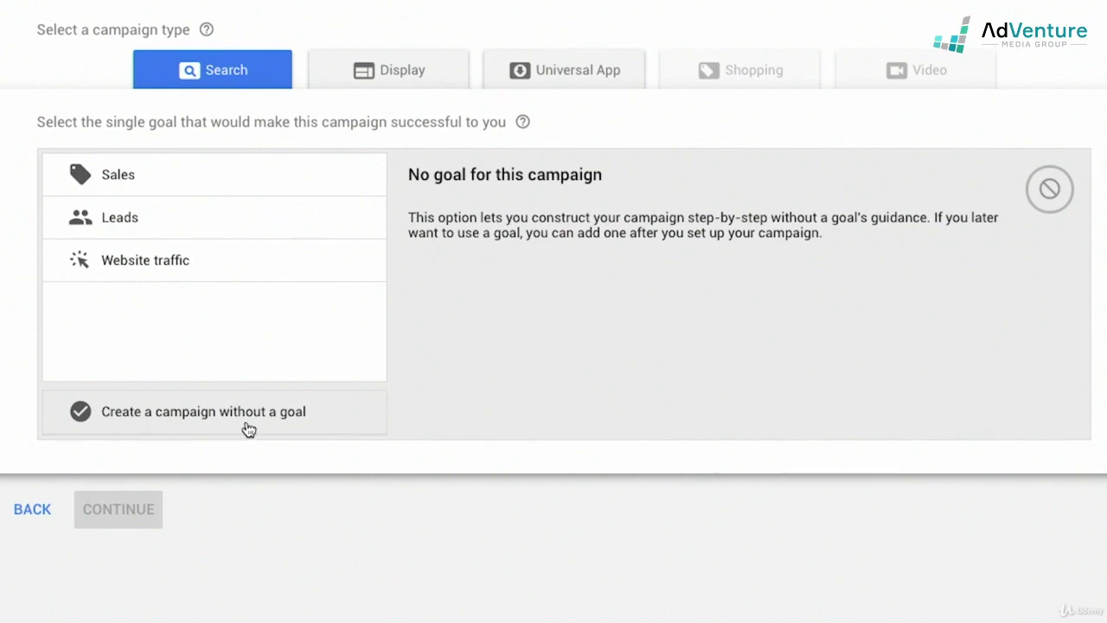
left_click(248, 429)
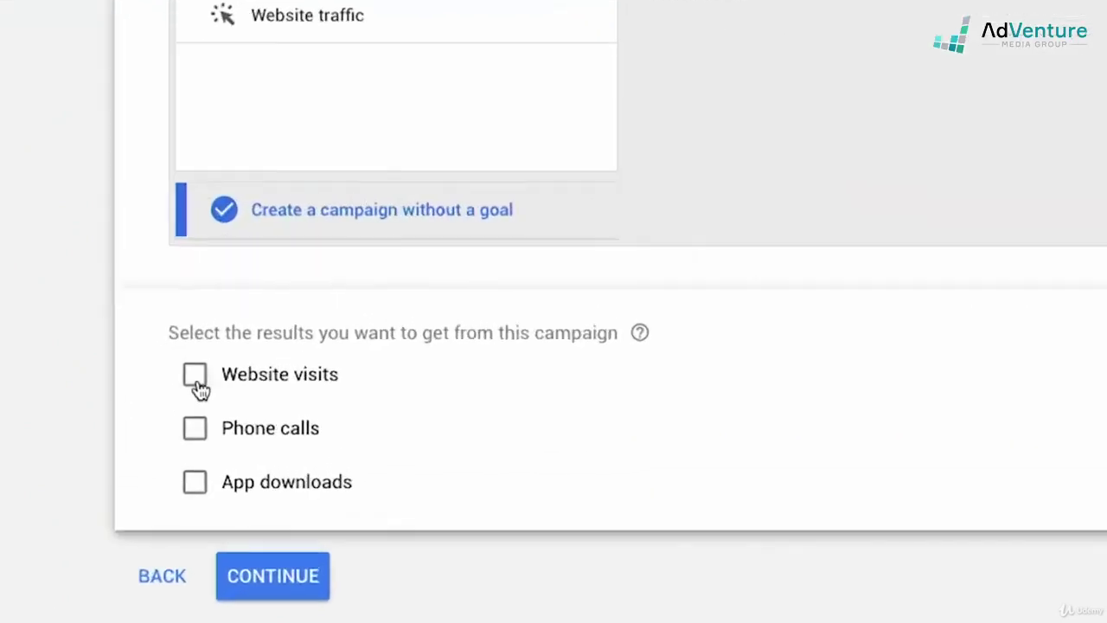
left_click(244, 444)
scroll(553, 501, "down", 1)
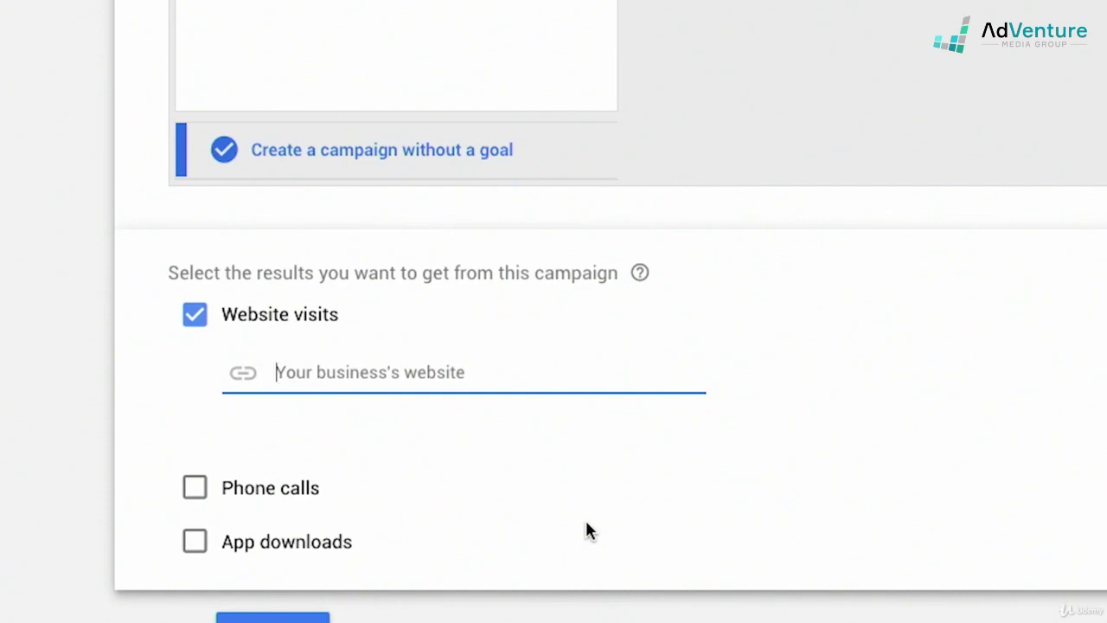
type("www.poppin.com")
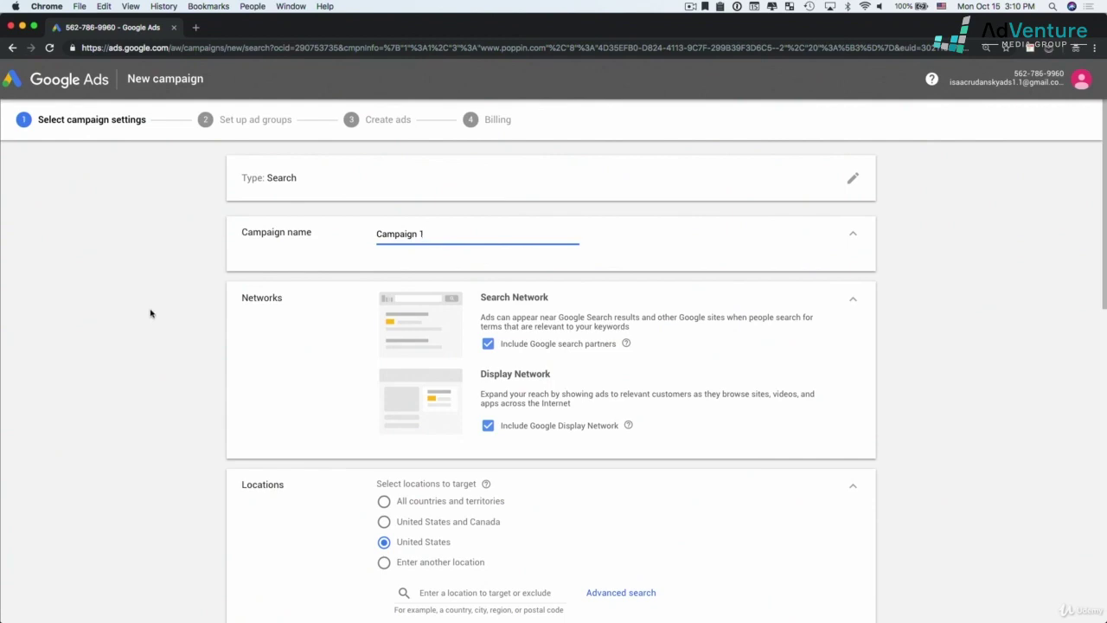
scroll(152, 320, "down", 10)
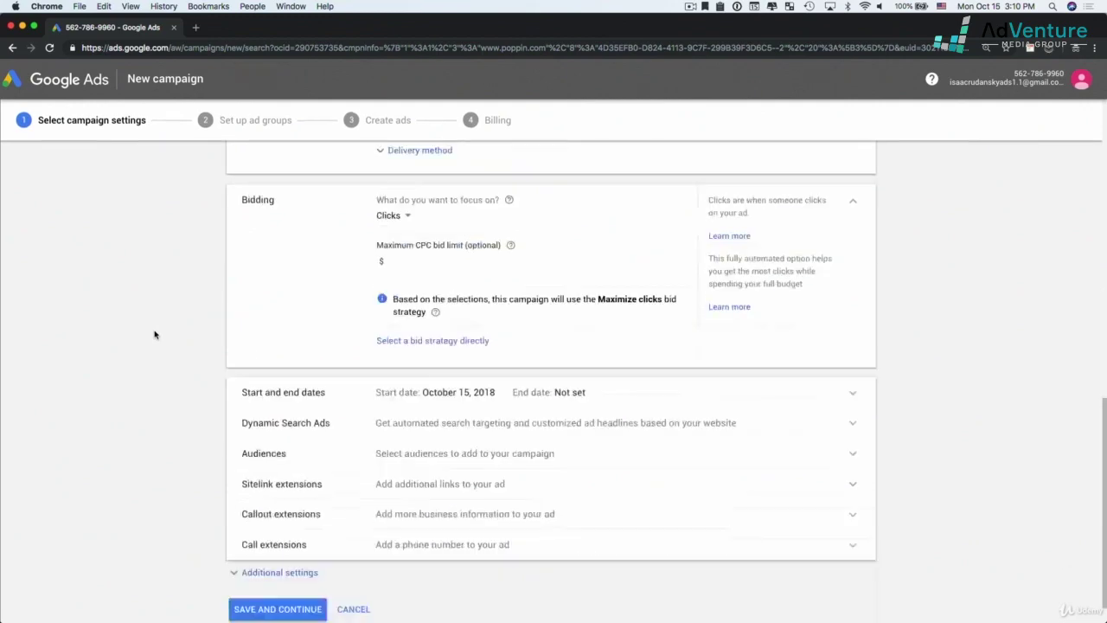
scroll(155, 334, "down", 2)
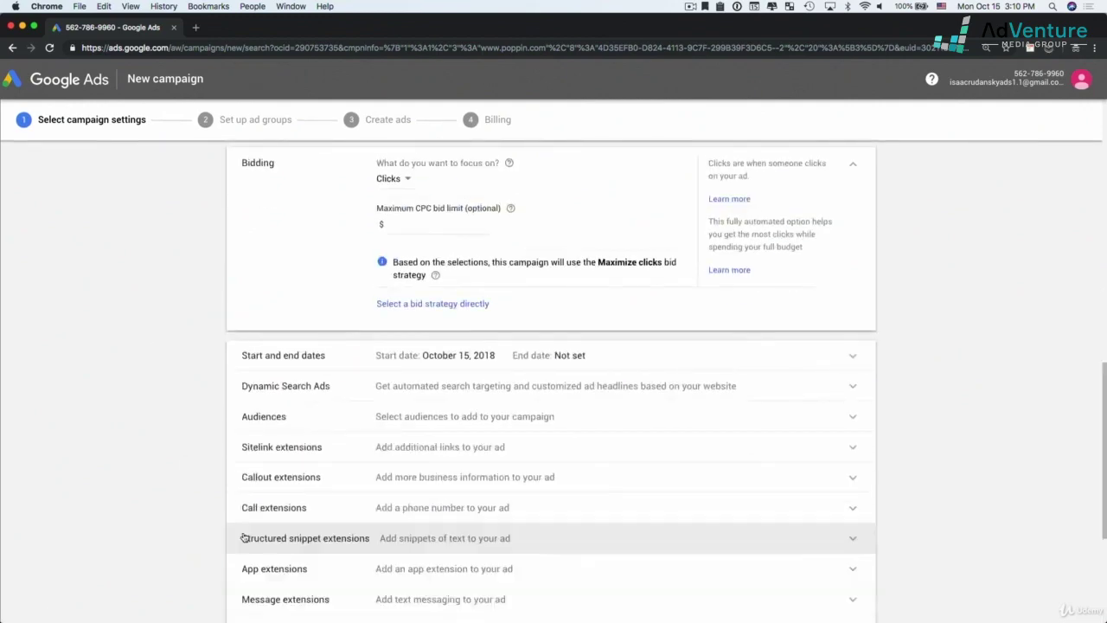
left_click(253, 536)
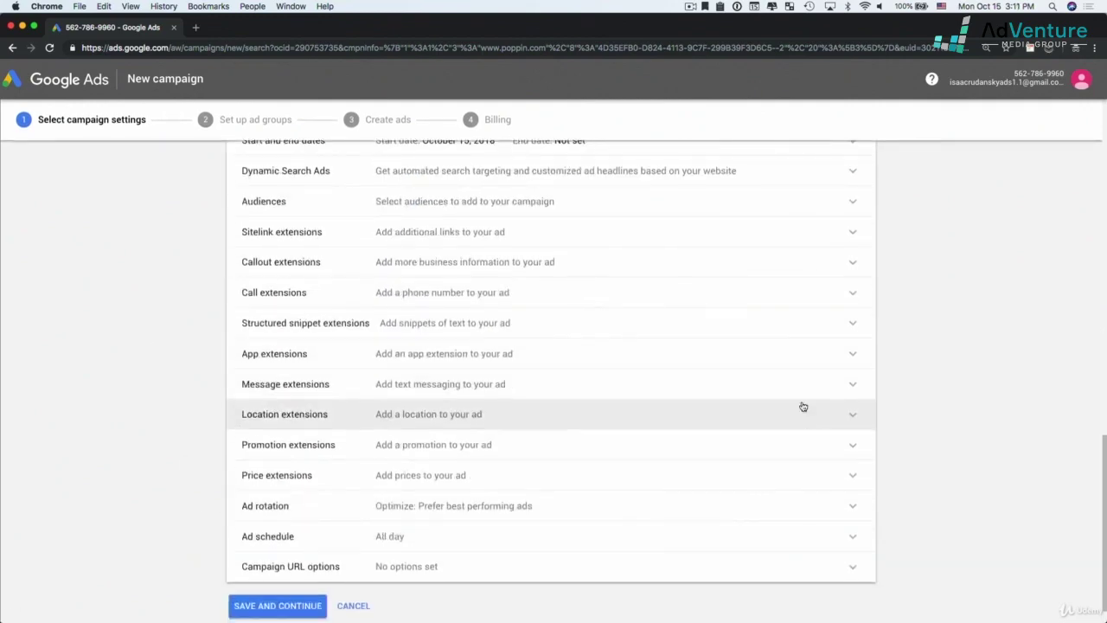
left_click(852, 386)
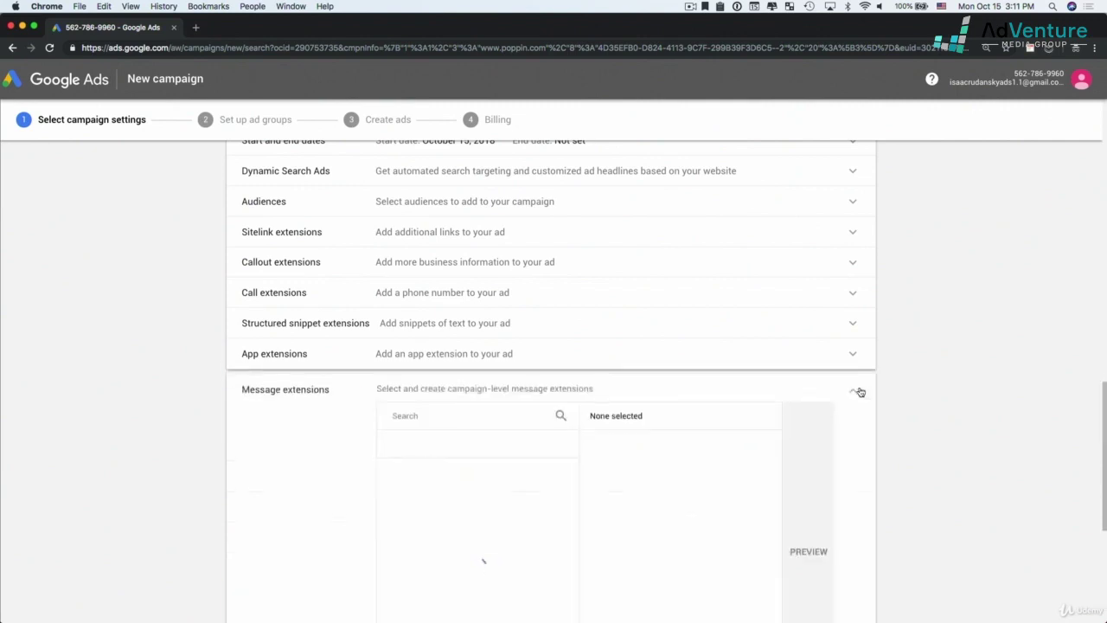
left_click(857, 395)
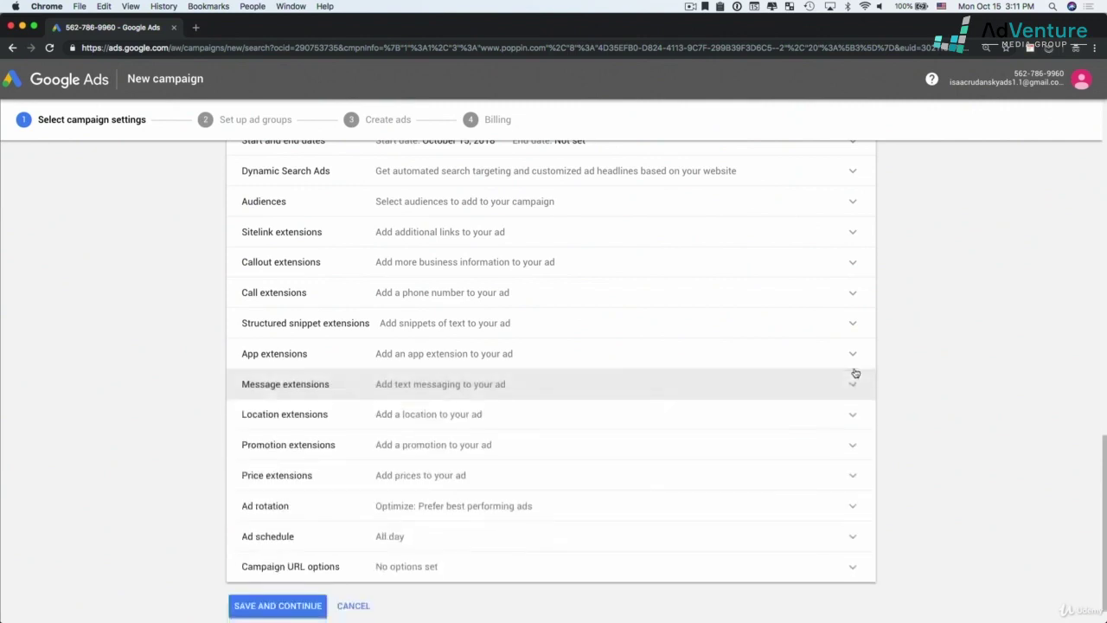
scroll(855, 381, "up", 3)
scroll(854, 393, "up", 3)
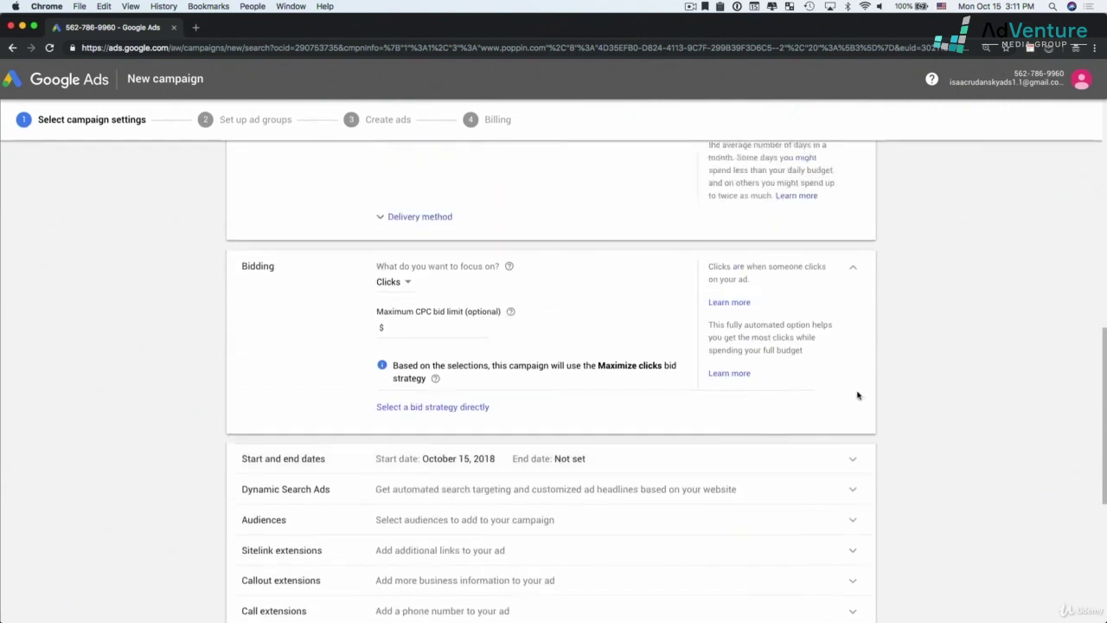
scroll(854, 405, "up", 10)
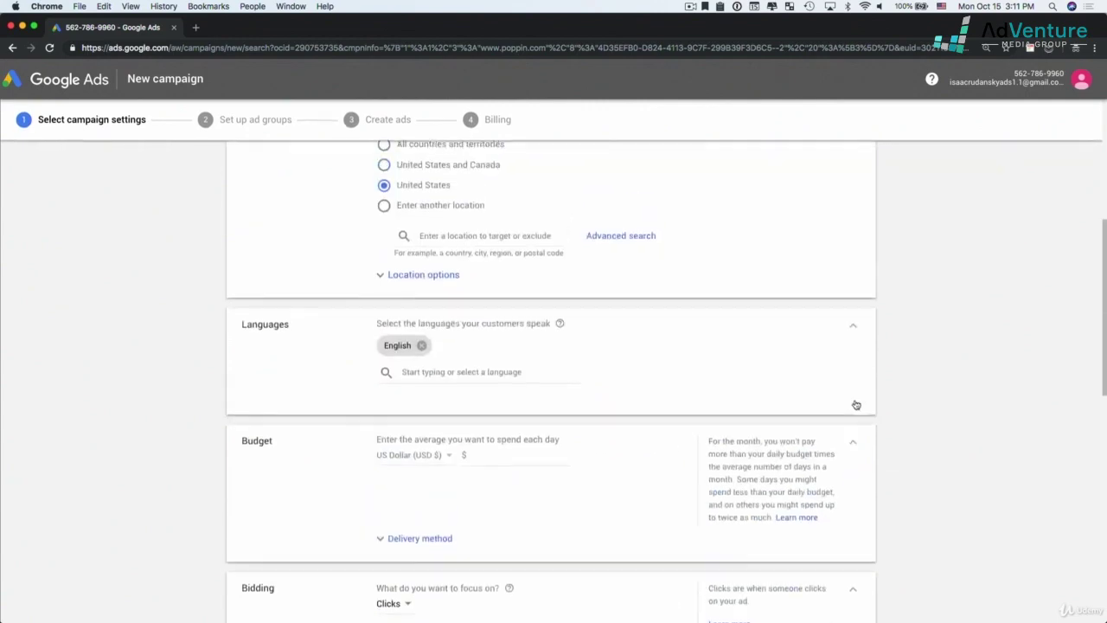
scroll(856, 405, "up", 2)
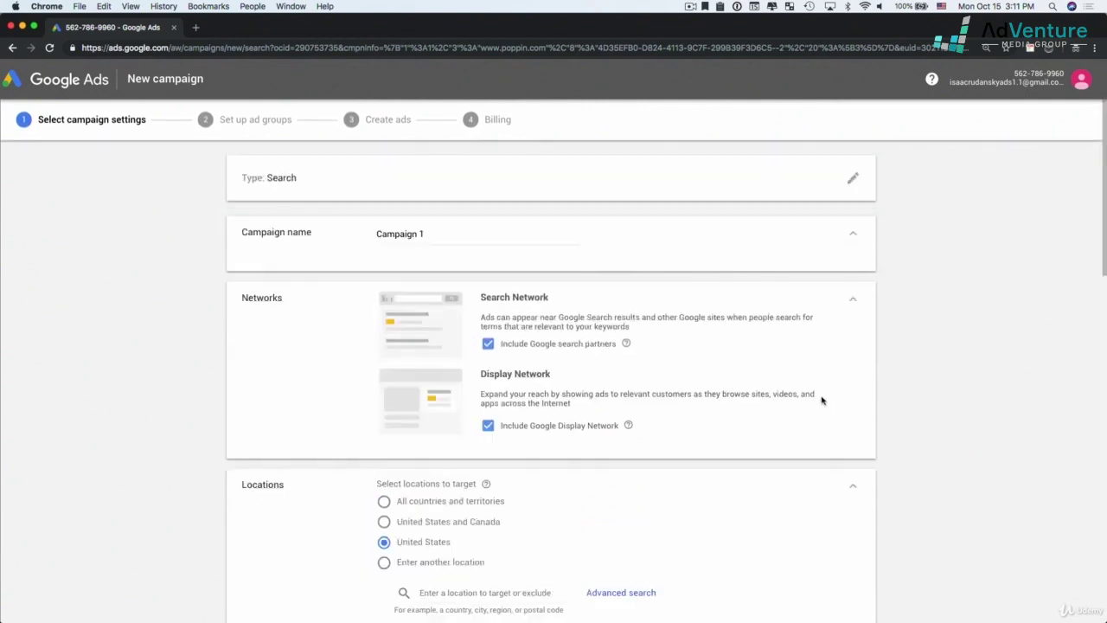